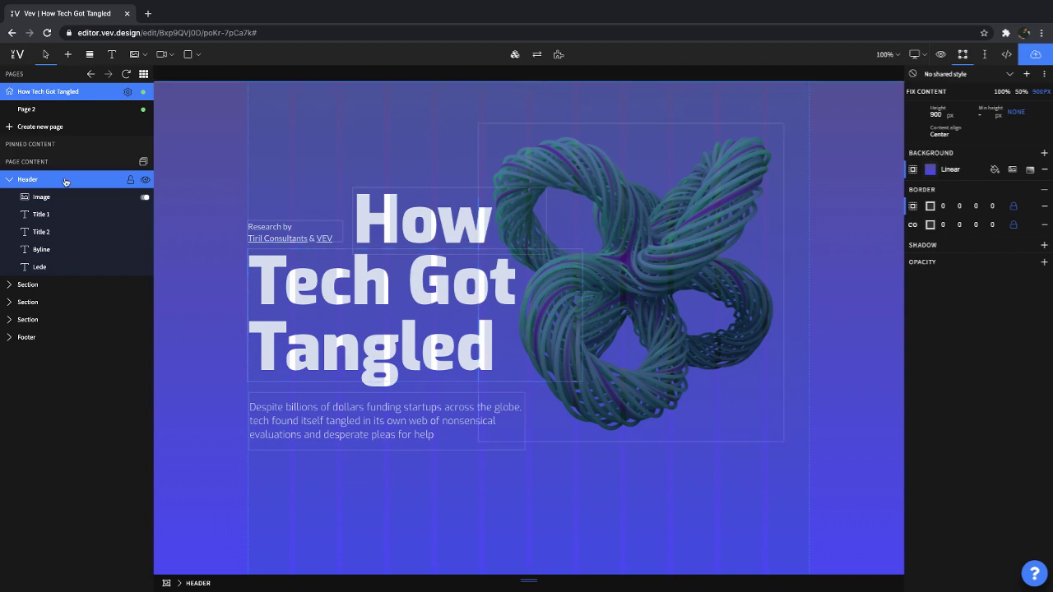
Step: Open the Header's gradient background editor and add a new background layer to reveal Fill/Image/Gradient
click(911, 170)
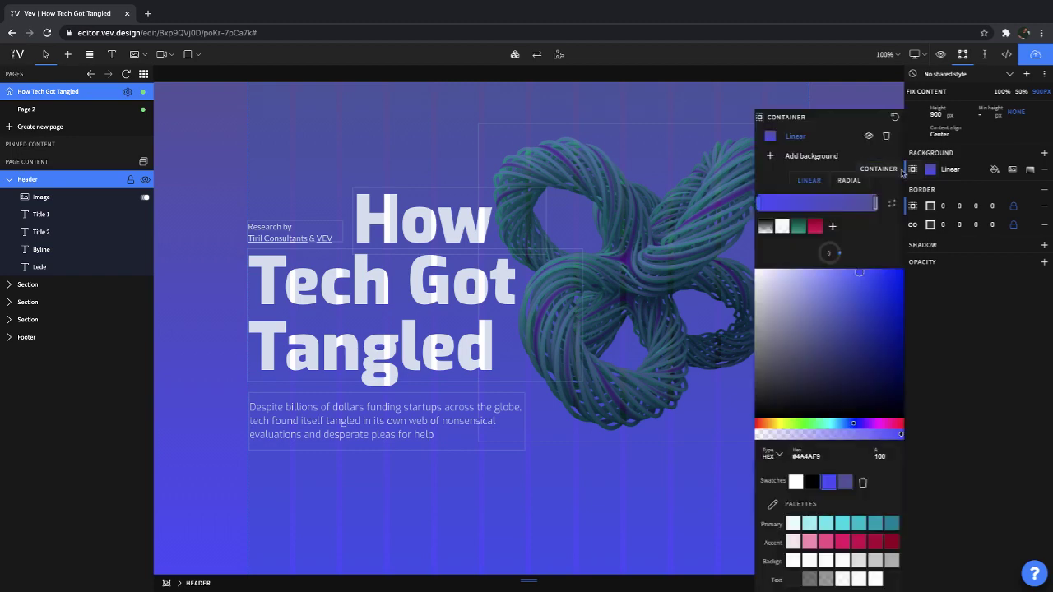
click(804, 163)
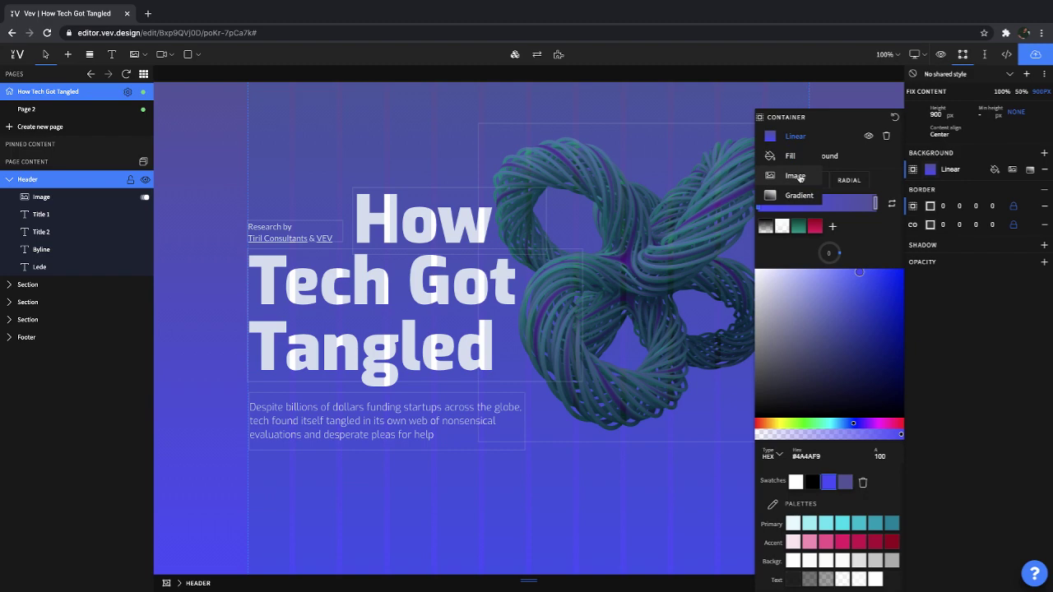
Step: Make the new layer an Image using the Unsplash aerial beach-and-surf photo
click(799, 178)
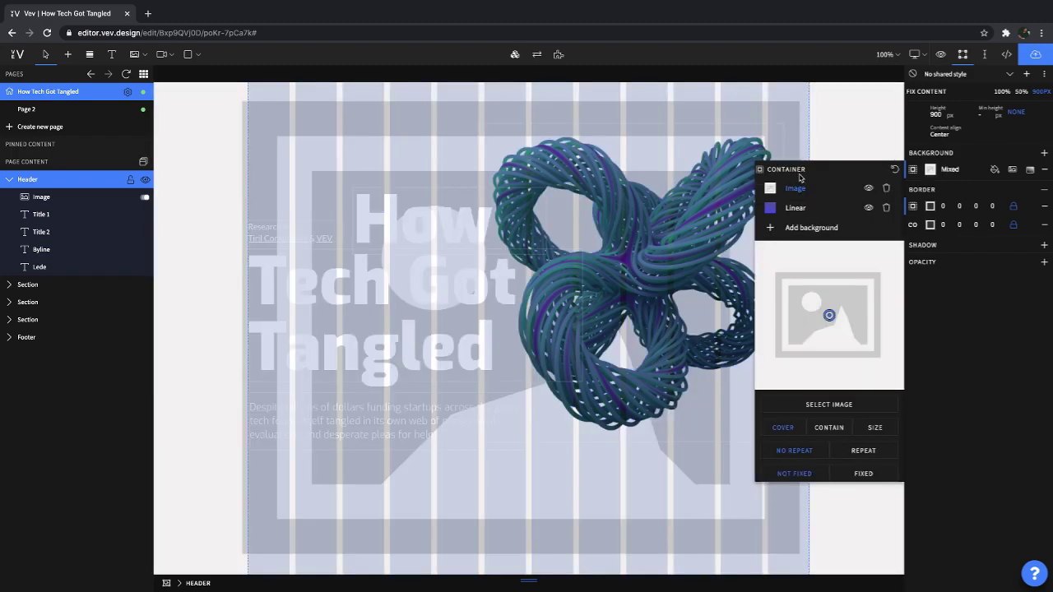
click(864, 406)
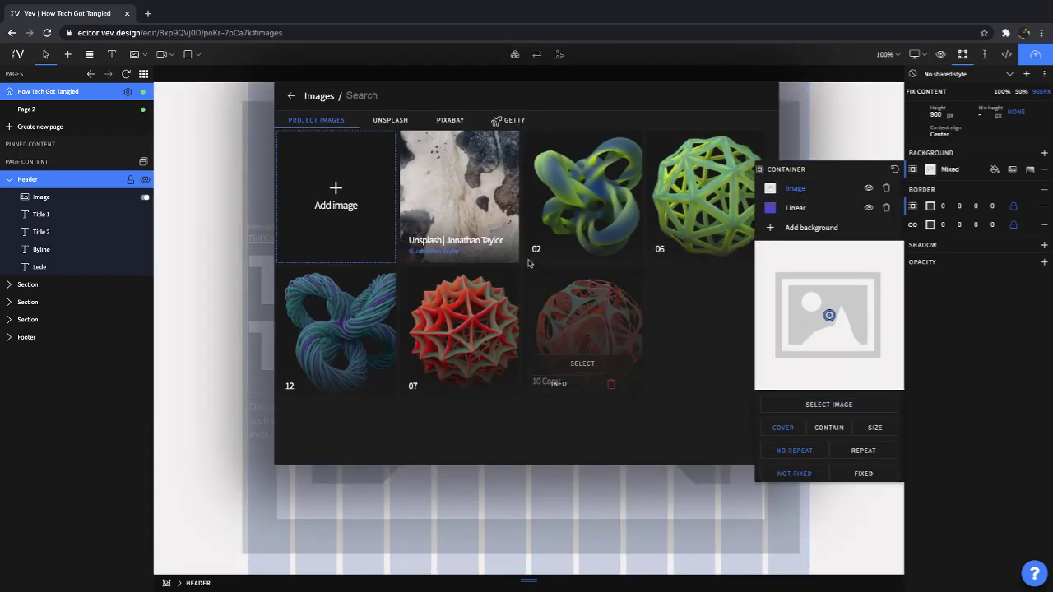
mouse_move(474, 230)
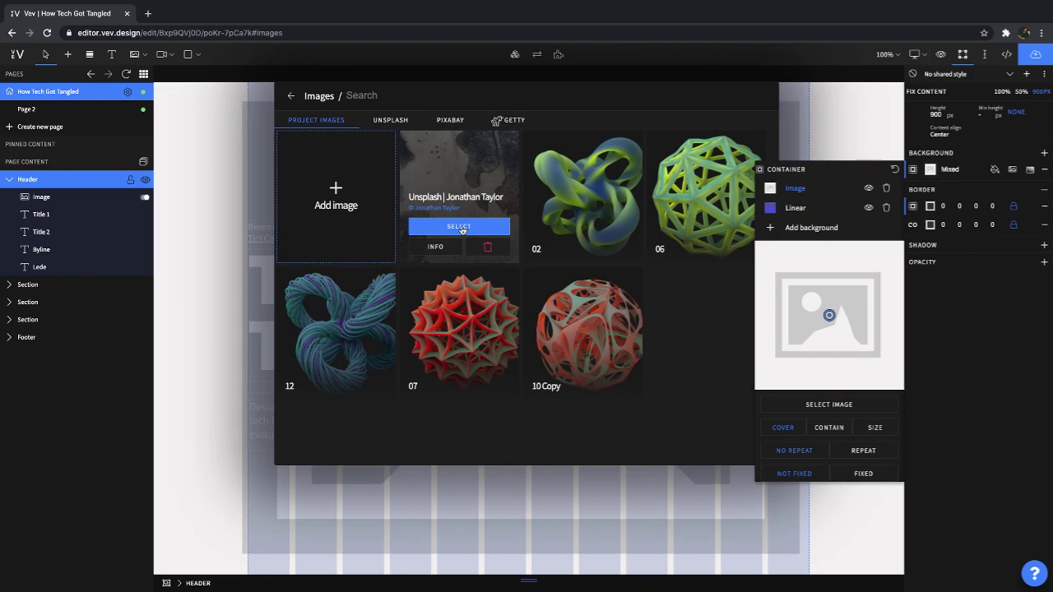
click(459, 227)
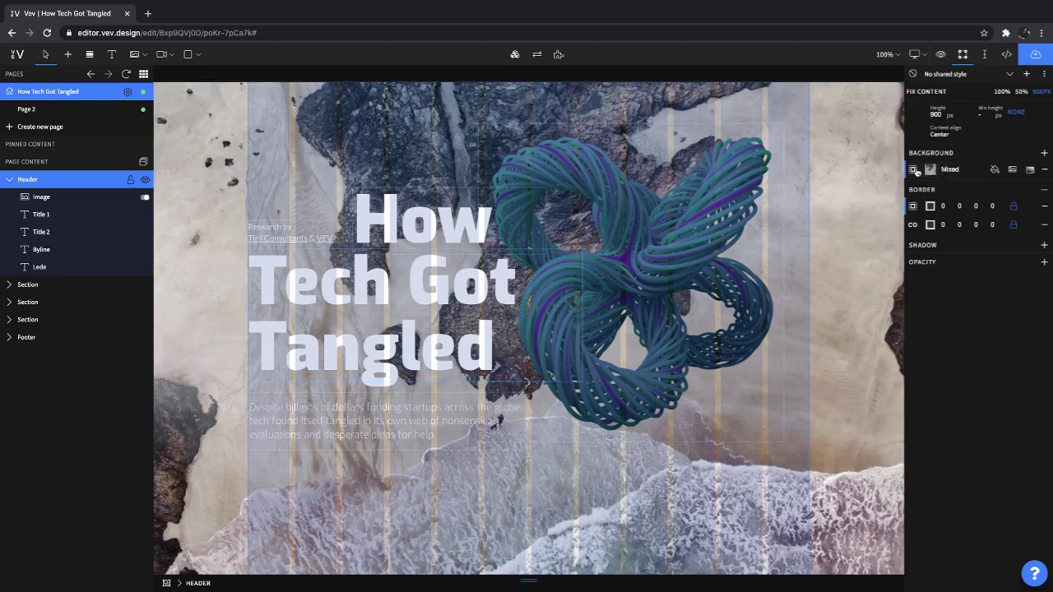
Step: Move the purple linear gradient above the beach photo and set its opacity to 10%
click(914, 170)
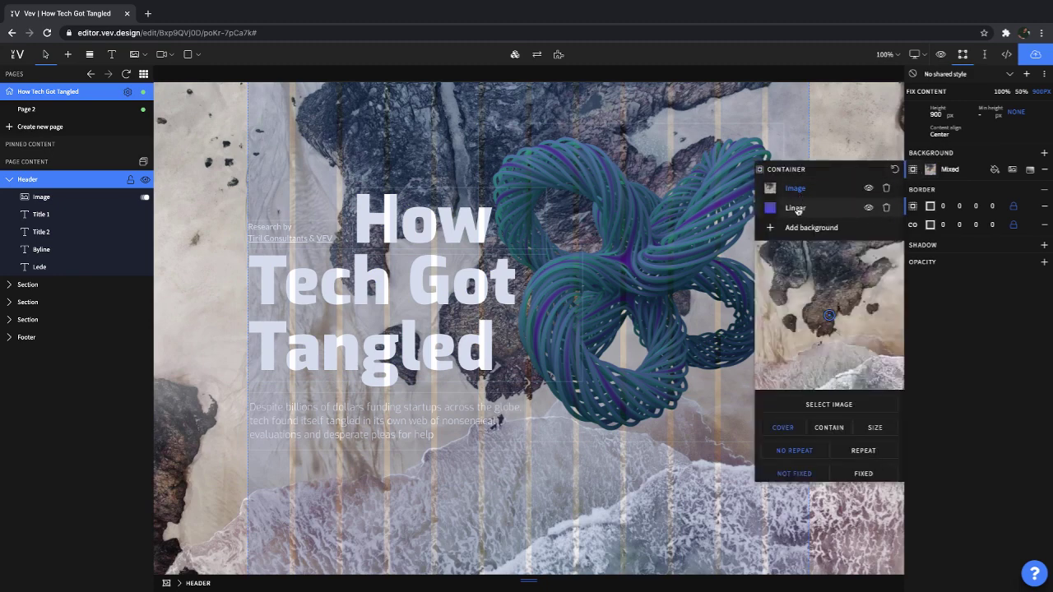
drag(799, 210, 788, 183)
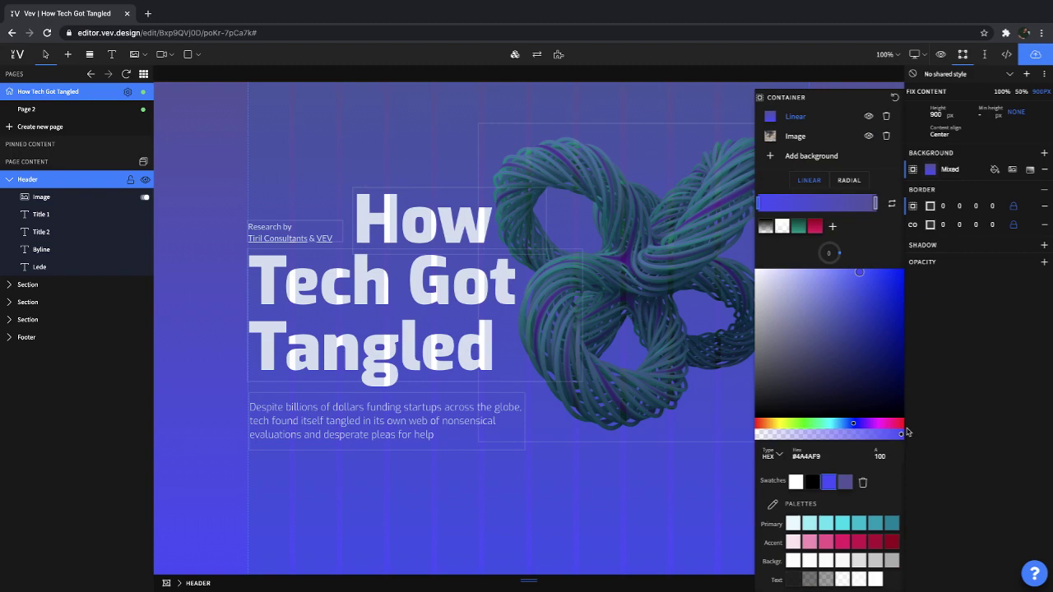
click(885, 457)
text(10)
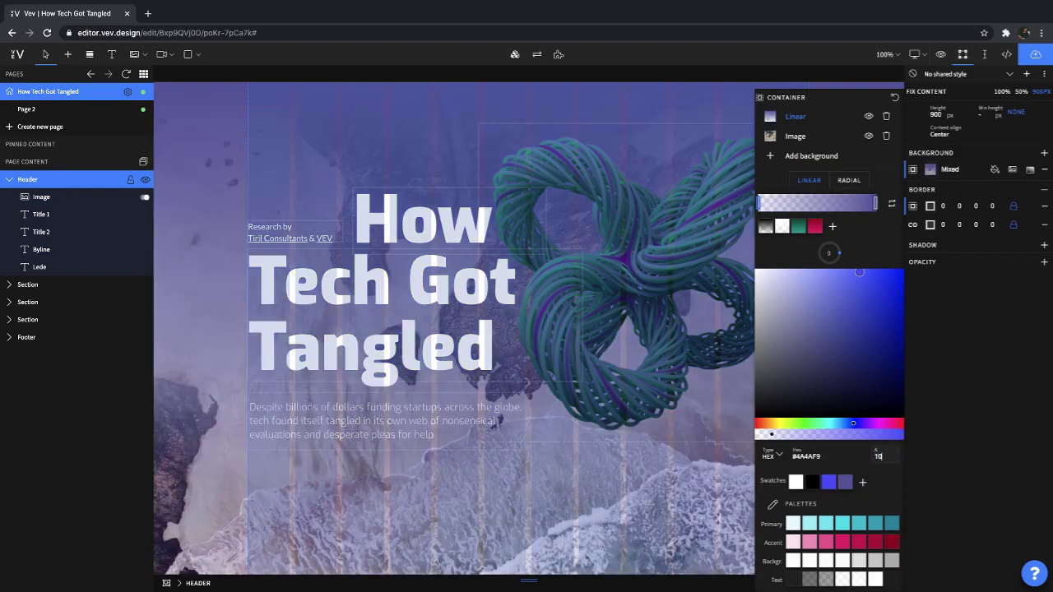
click(681, 486)
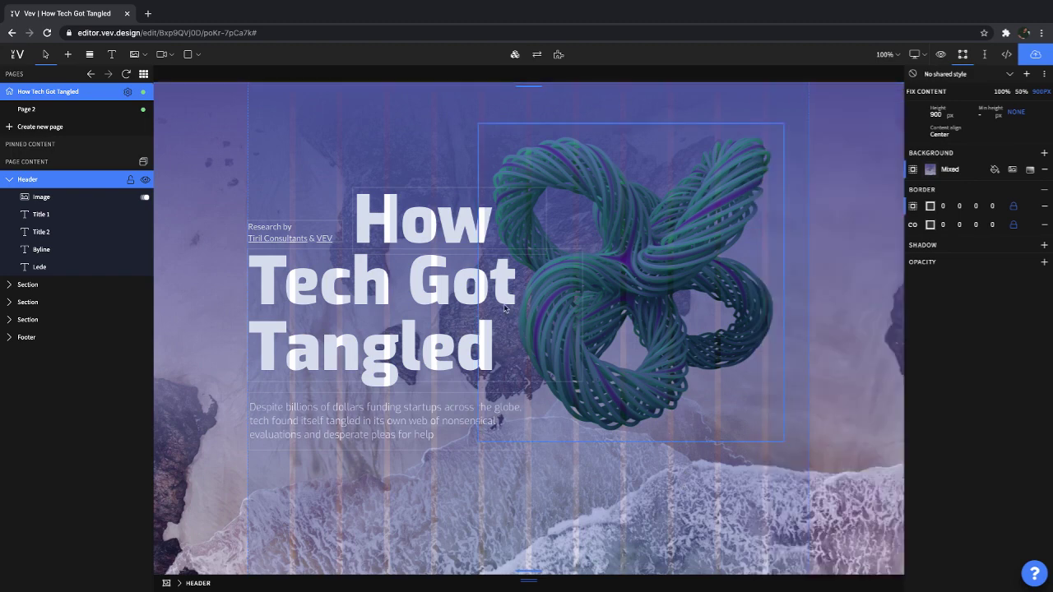
click(429, 218)
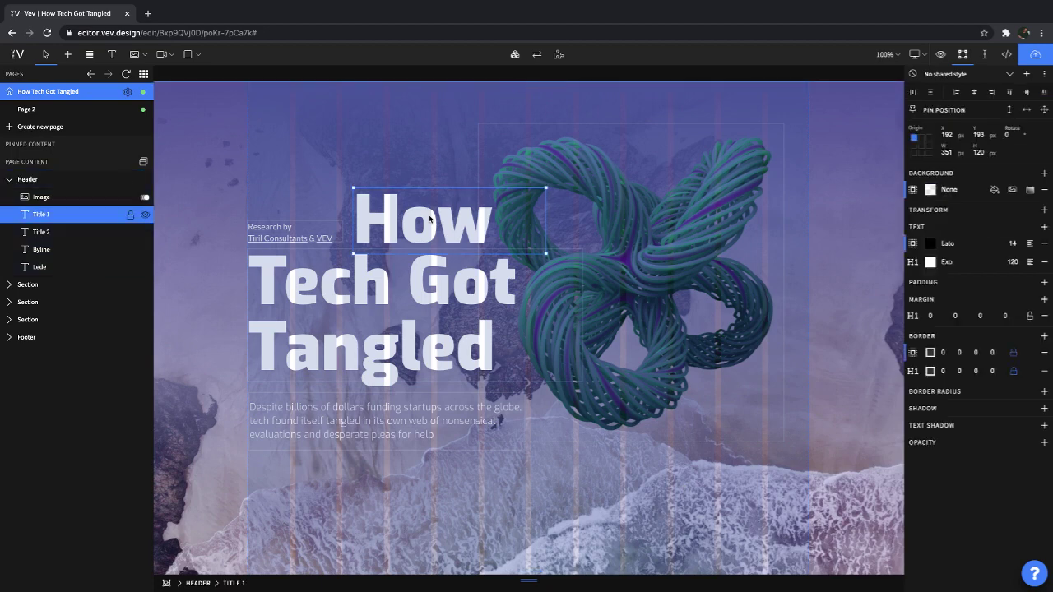
click(912, 189)
click(831, 210)
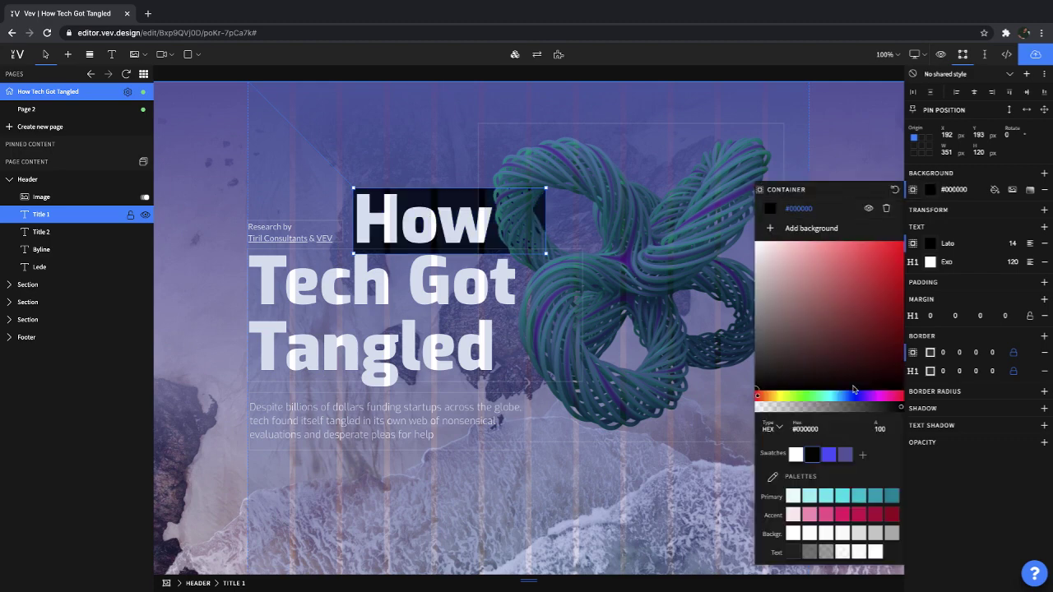
click(888, 210)
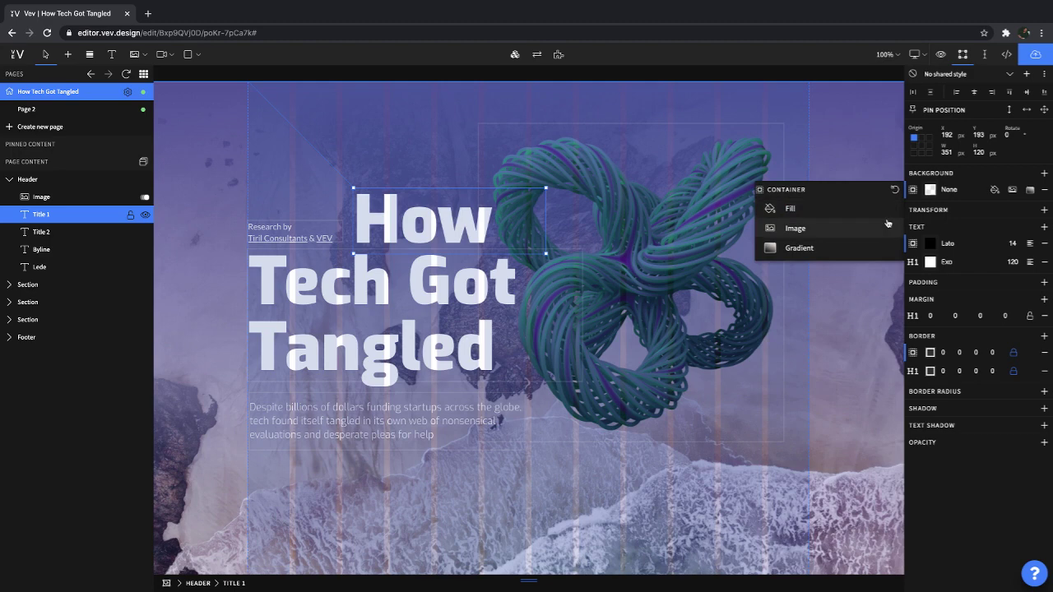
click(865, 152)
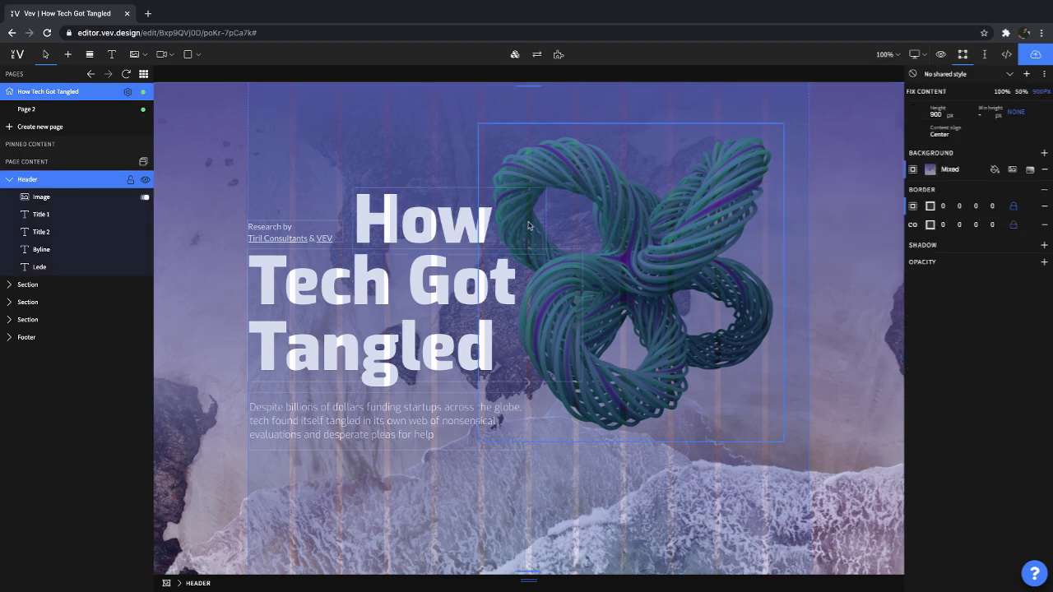
click(461, 226)
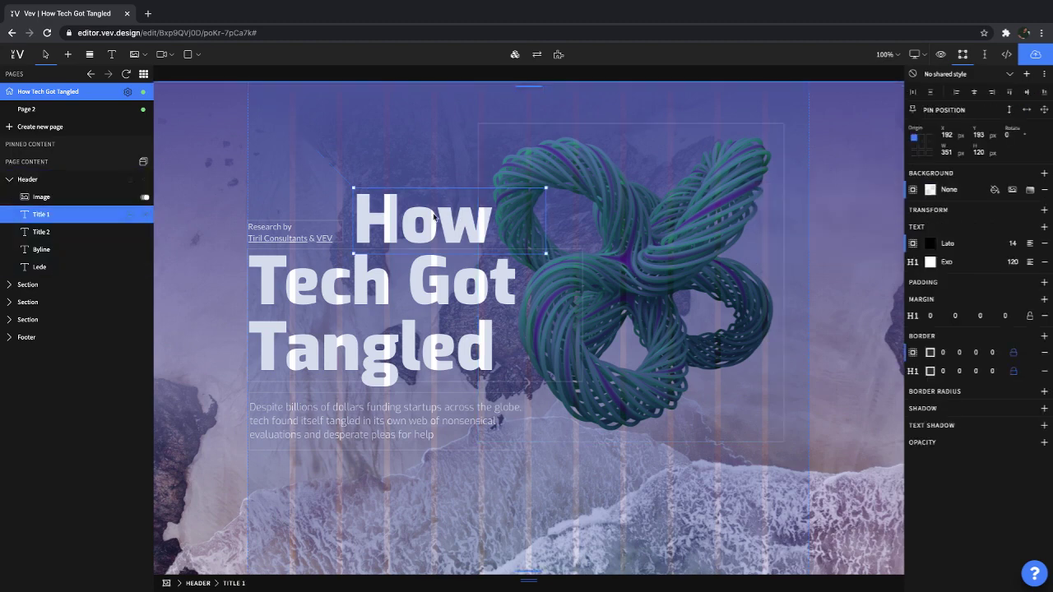
Step: In the Header One text style, try uppercase and lowercase, then leave capitalisation normal
click(914, 263)
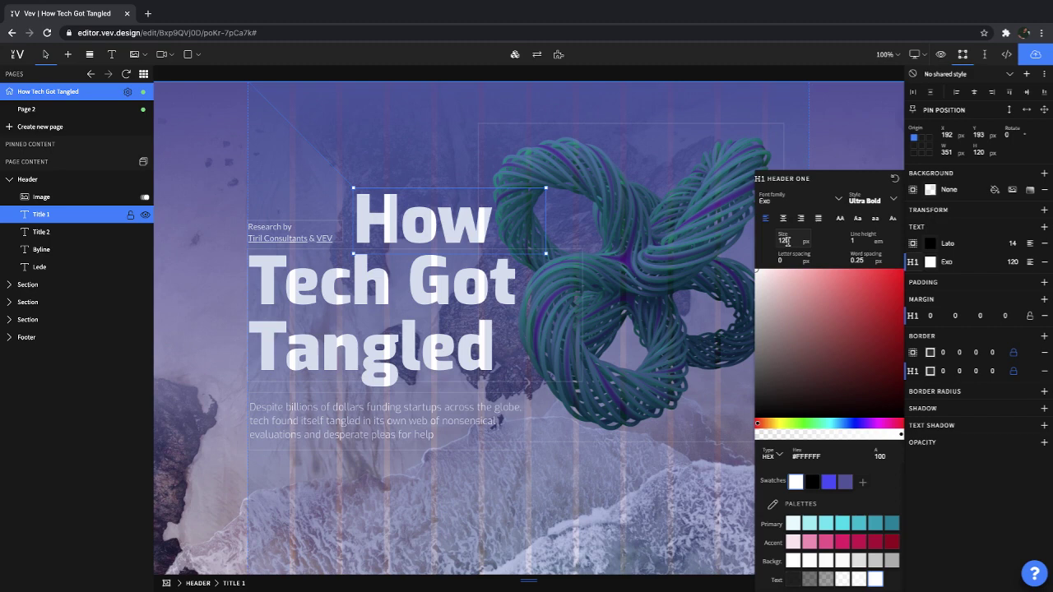
click(841, 221)
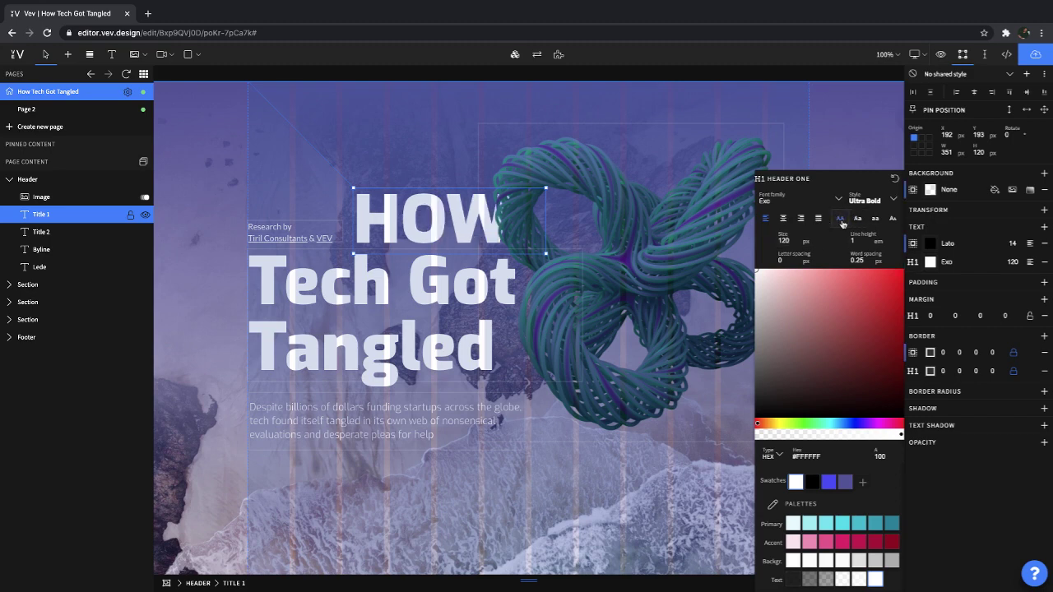
click(874, 219)
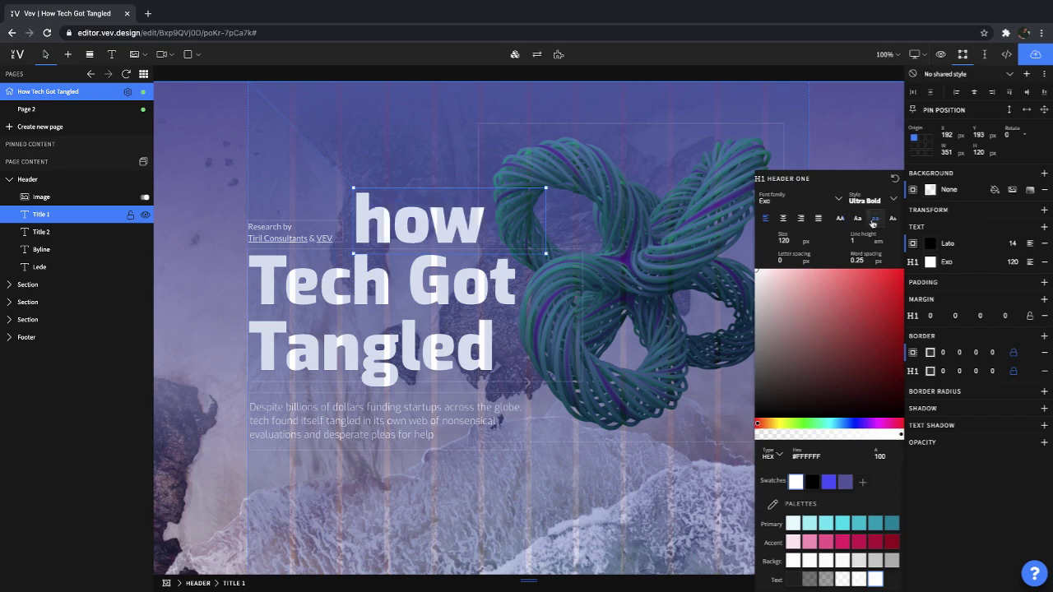
click(873, 220)
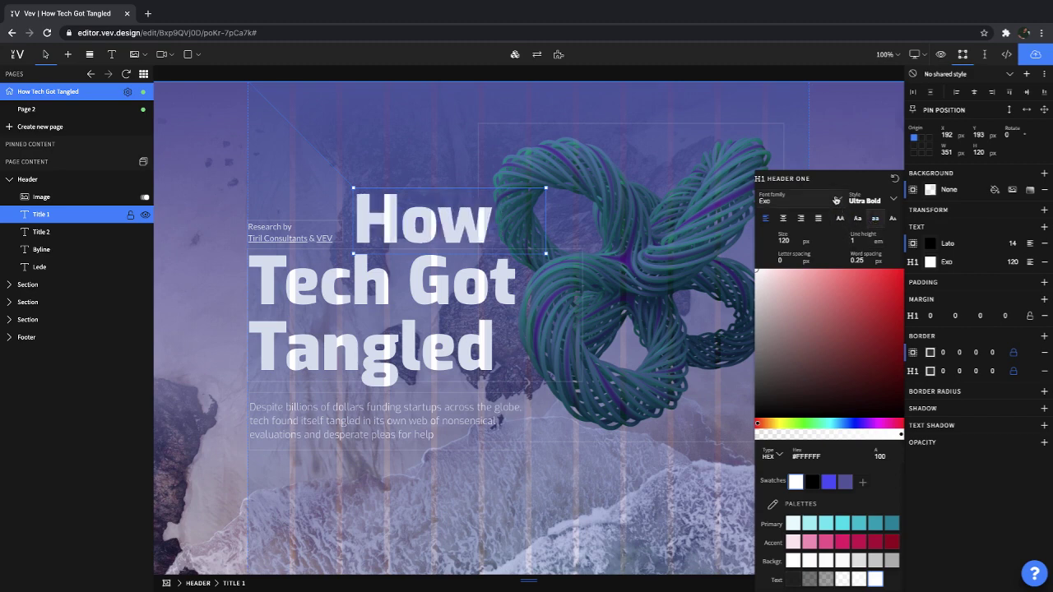
Step: Open the full fonts library and browse the Google, Adobe Fonts and My Fonts tabs
click(836, 200)
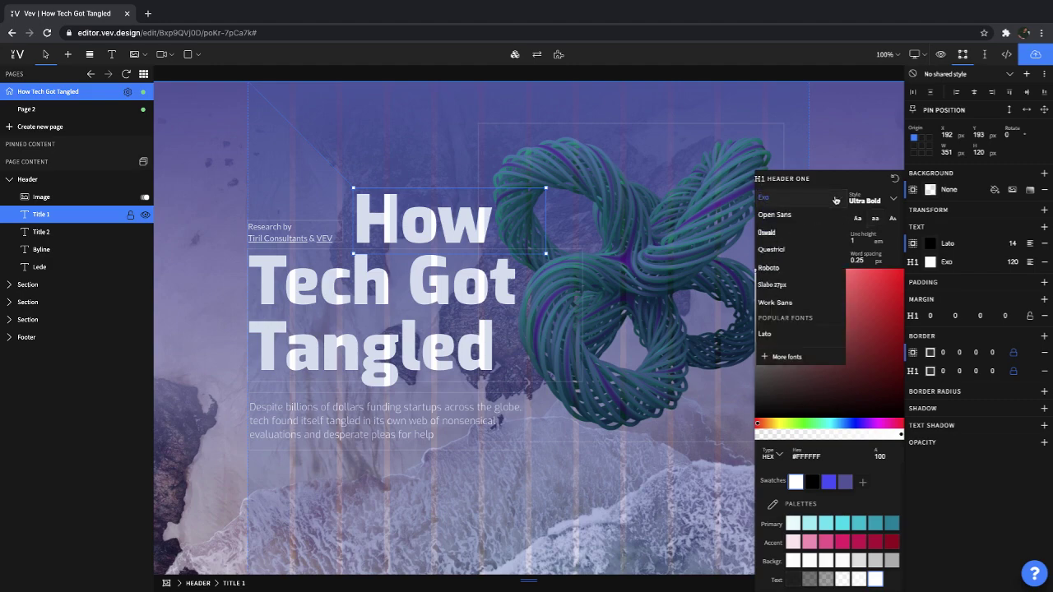
click(806, 357)
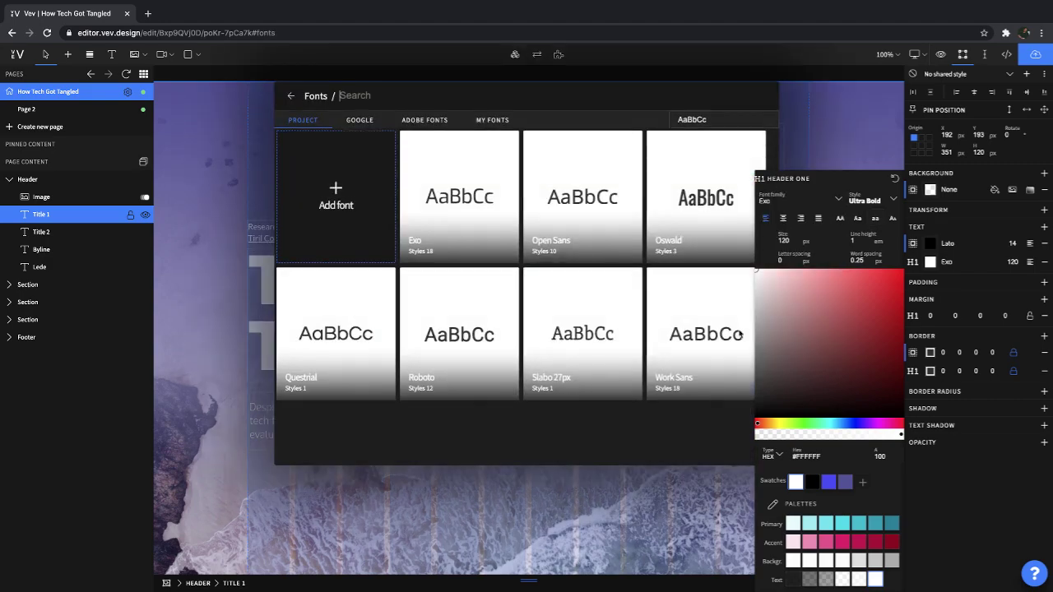
click(360, 120)
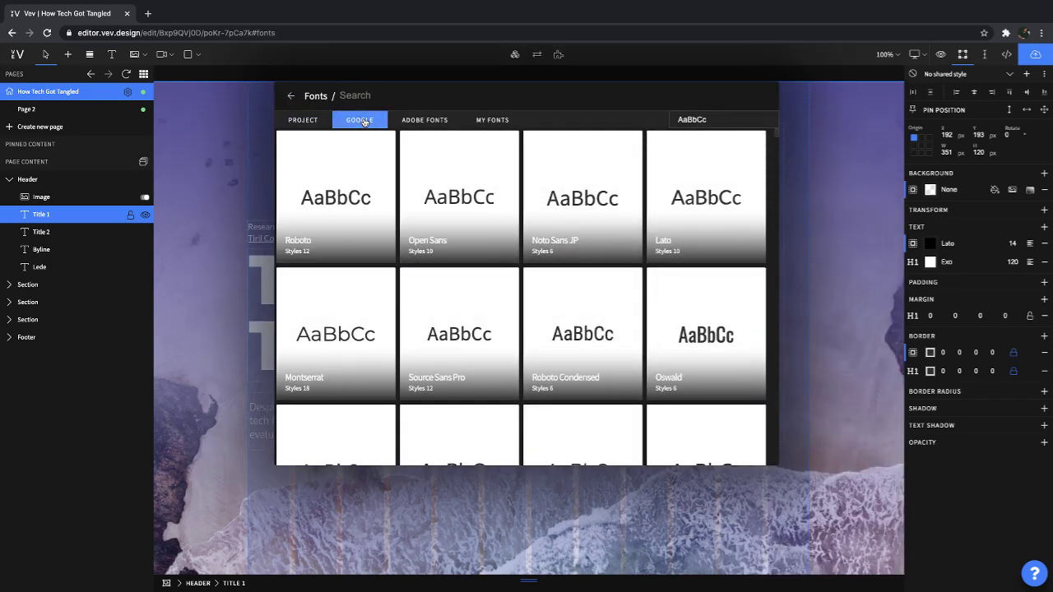
click(416, 120)
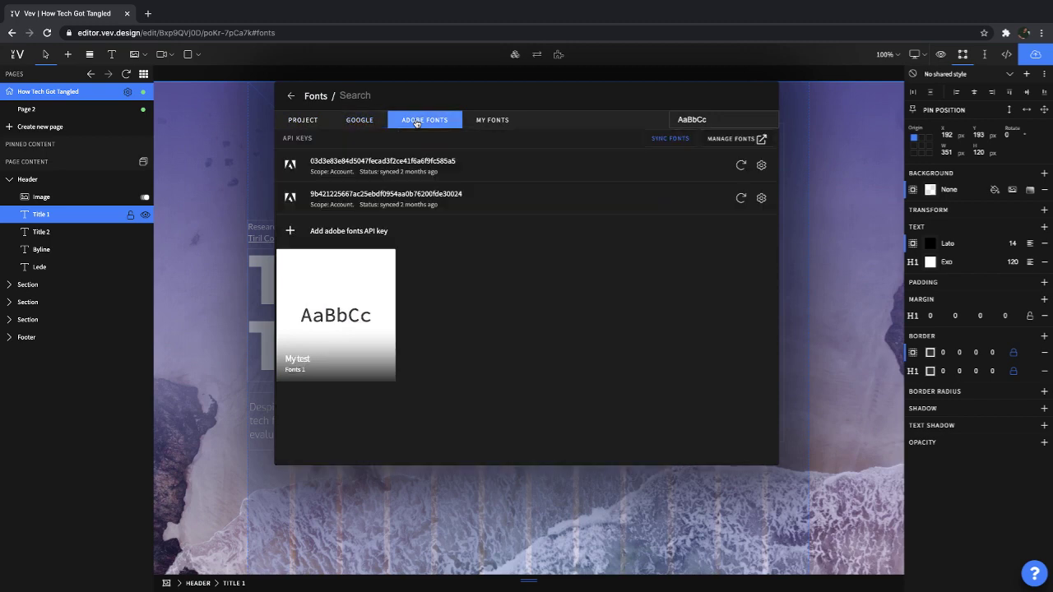
click(492, 120)
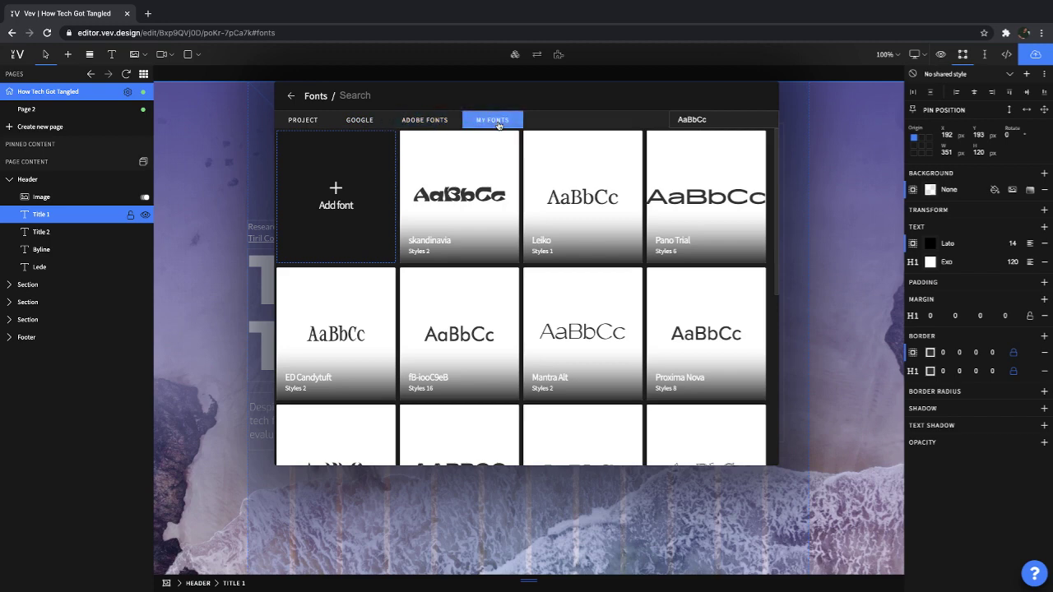
Step: Select the 'How' title and give it a 3 px white (#FFFFFF) border
click(292, 96)
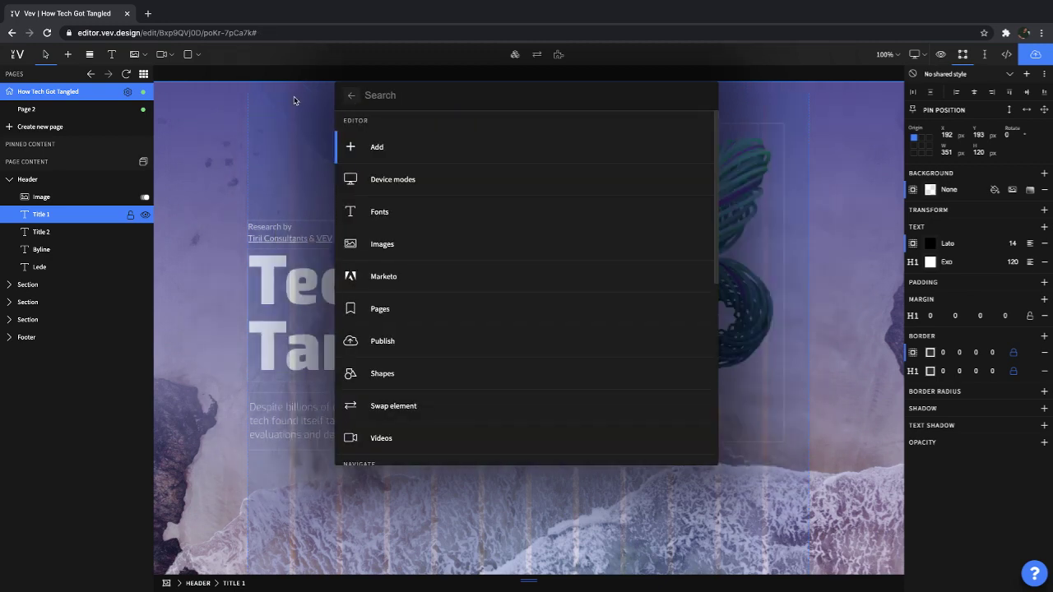
click(763, 172)
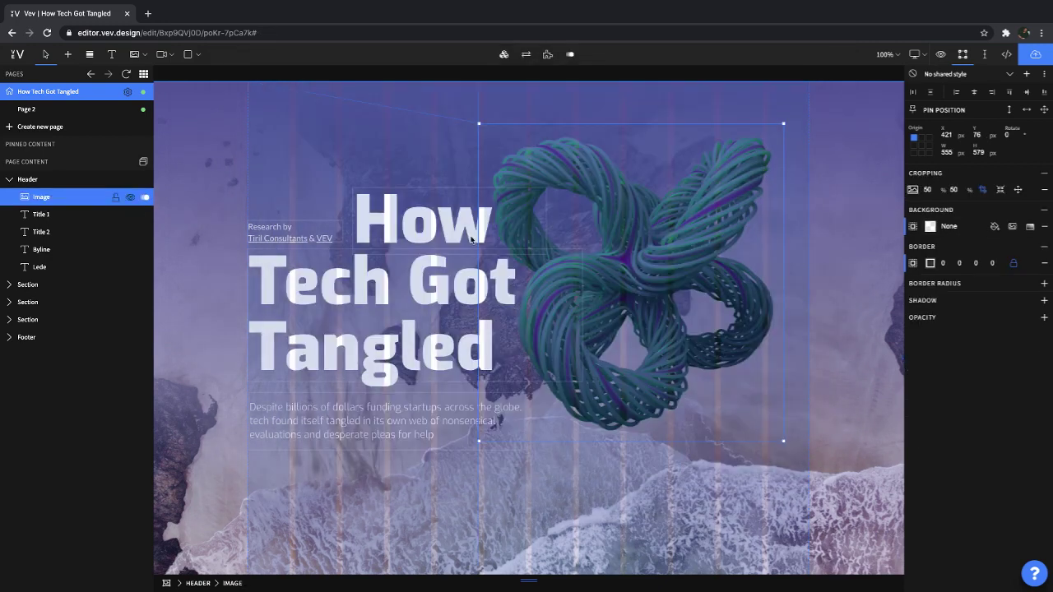
click(427, 224)
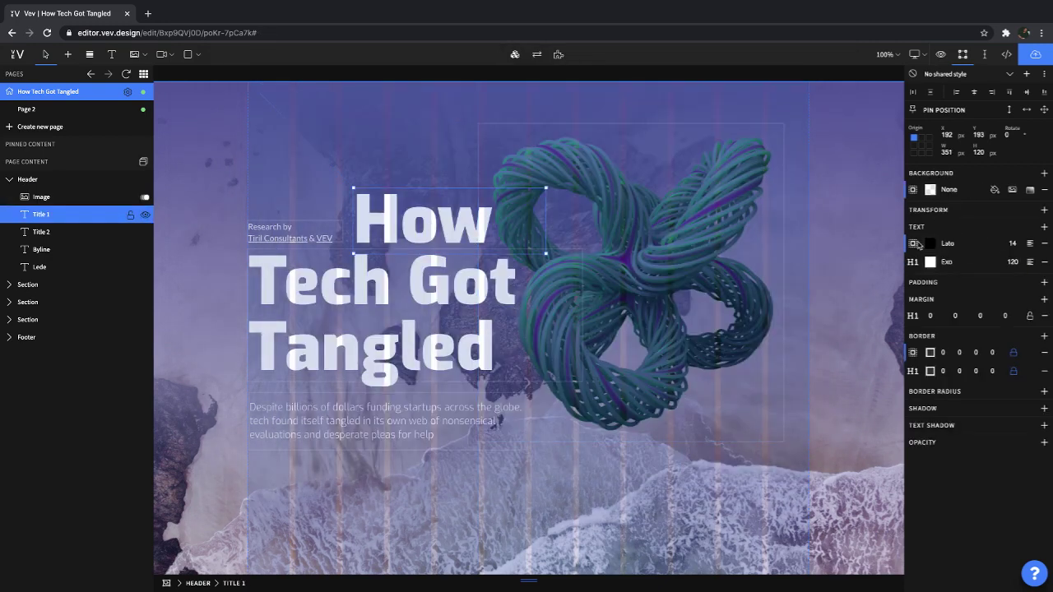
click(917, 357)
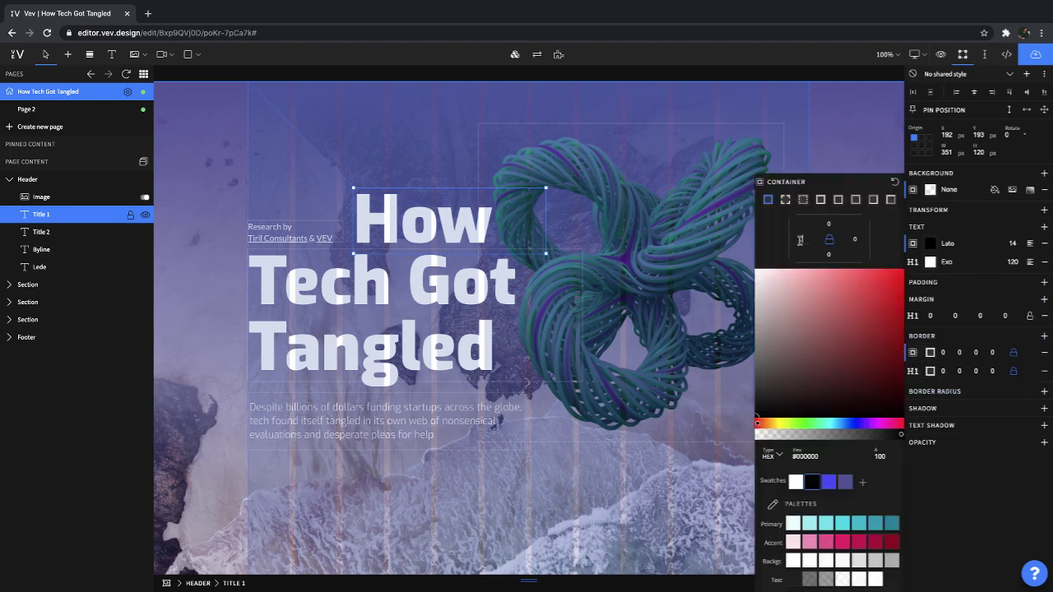
drag(804, 239, 803, 233)
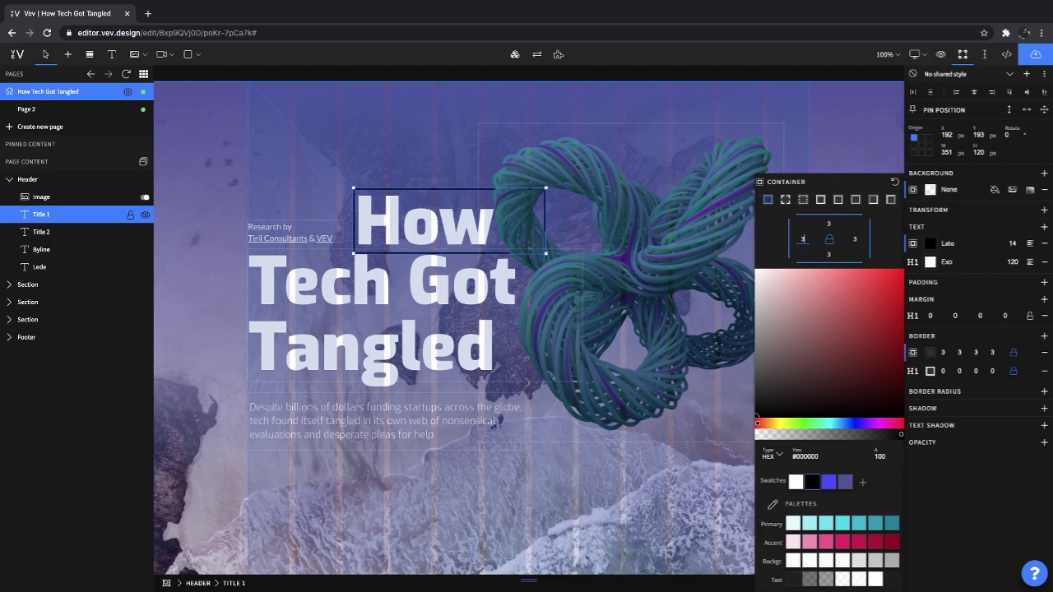
click(795, 482)
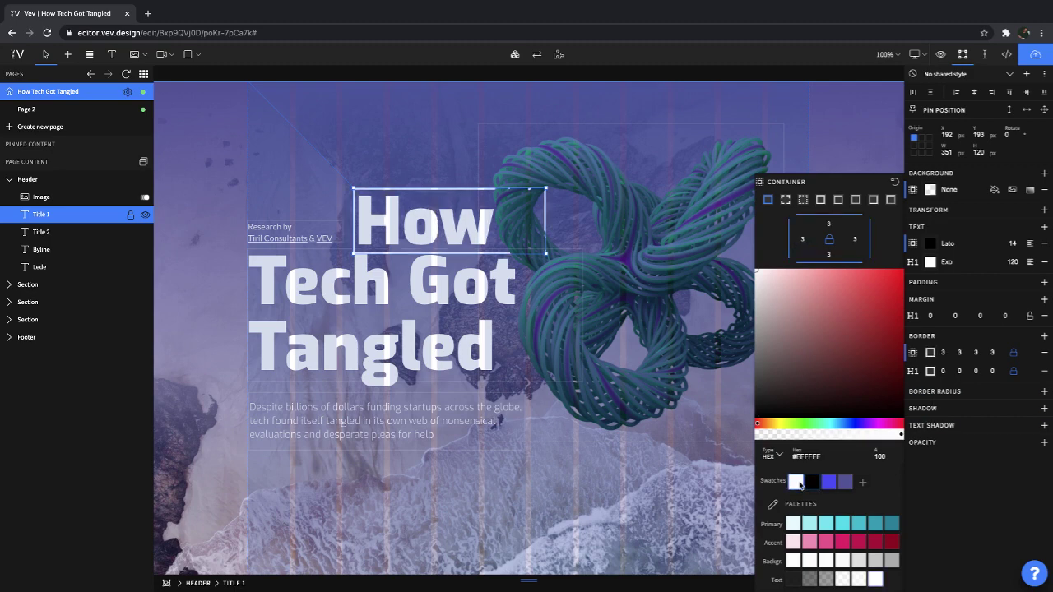
Step: Add a container border radius of 5 px to the 'How' title
click(968, 398)
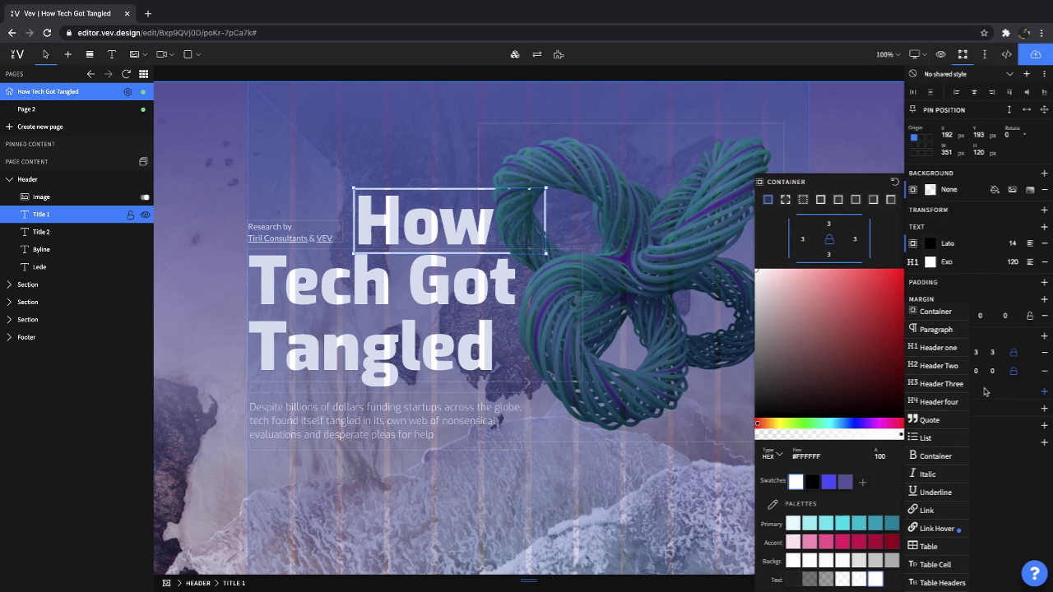
click(934, 311)
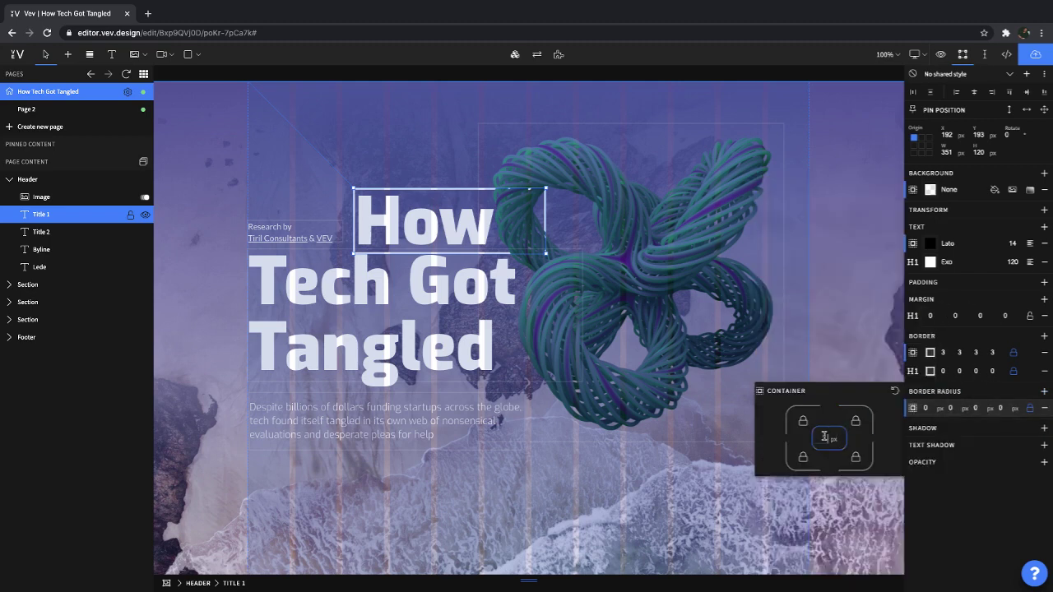
text(5)
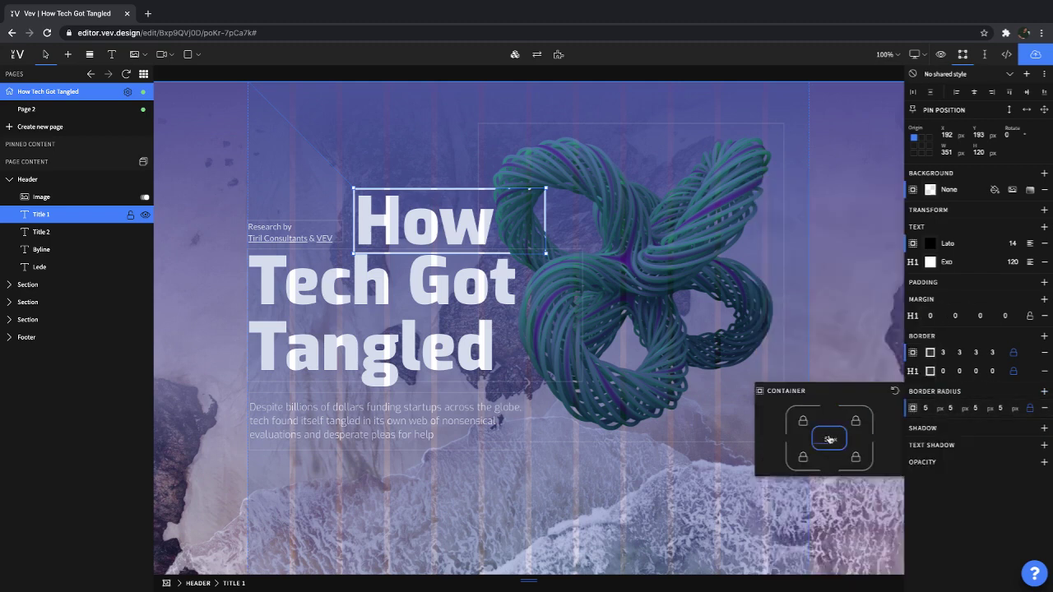
click(801, 243)
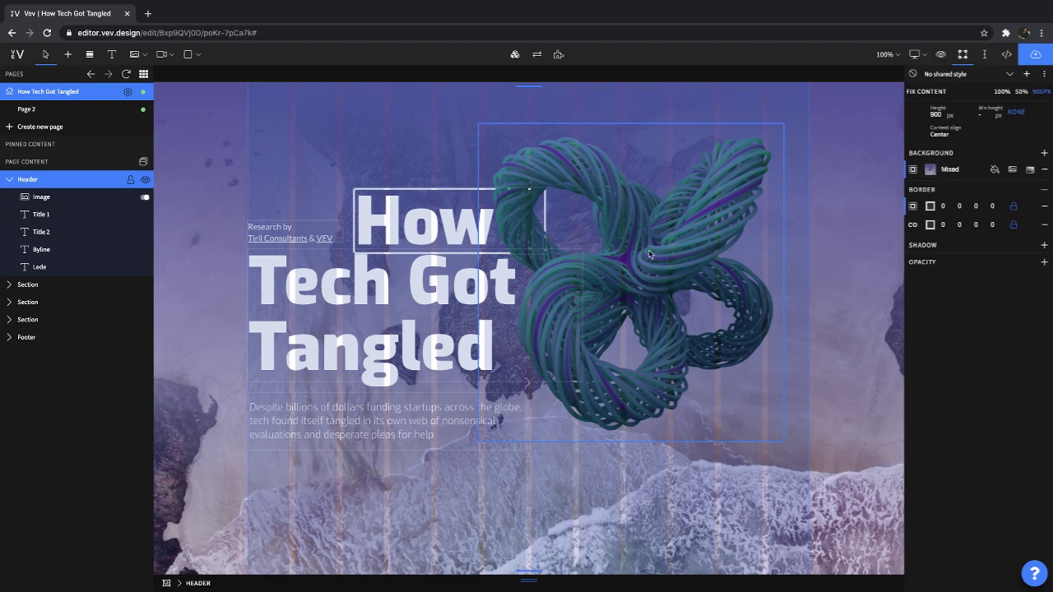
click(407, 198)
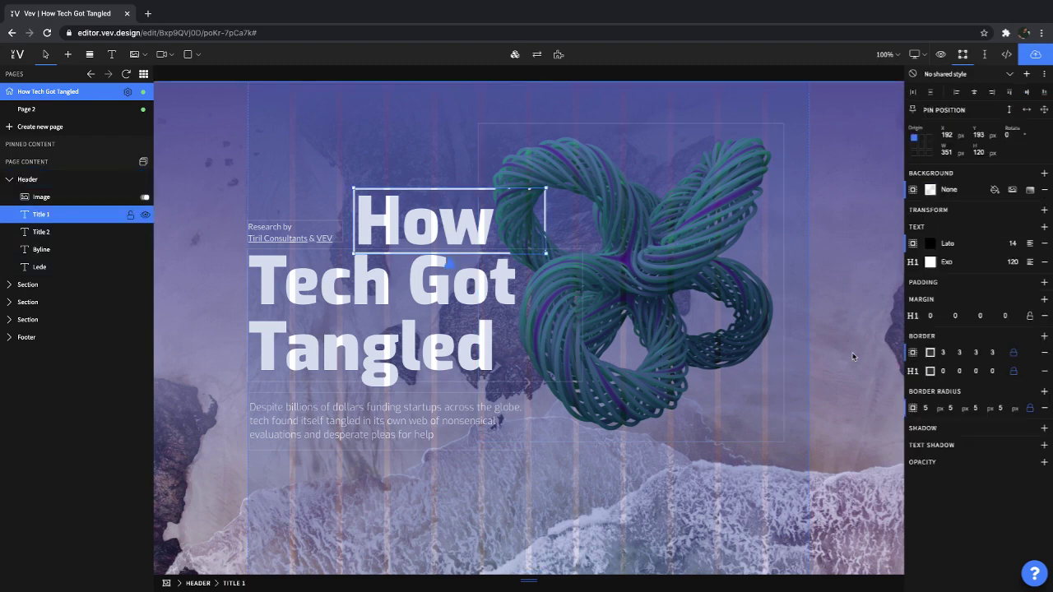
Step: Add a Header One box shadow to 'How' with X 4, Y 4 and blur 5
click(1044, 430)
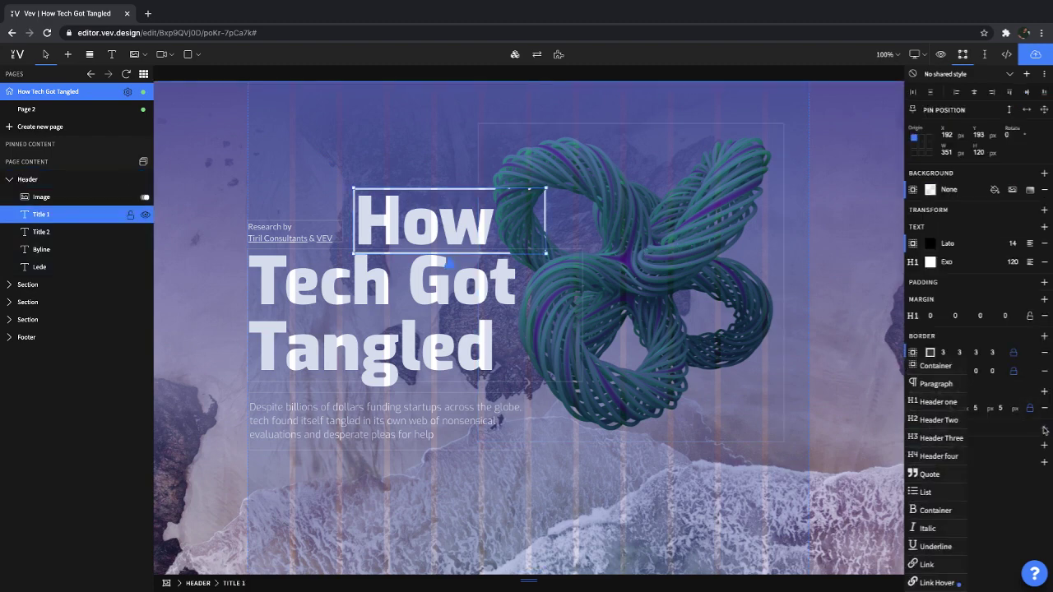
click(940, 402)
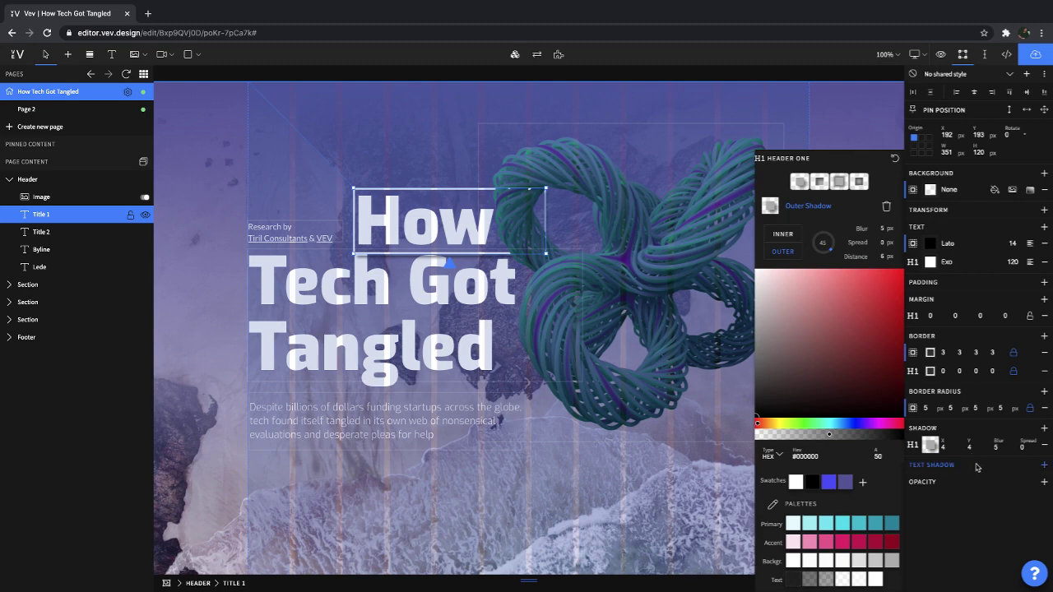
click(1044, 465)
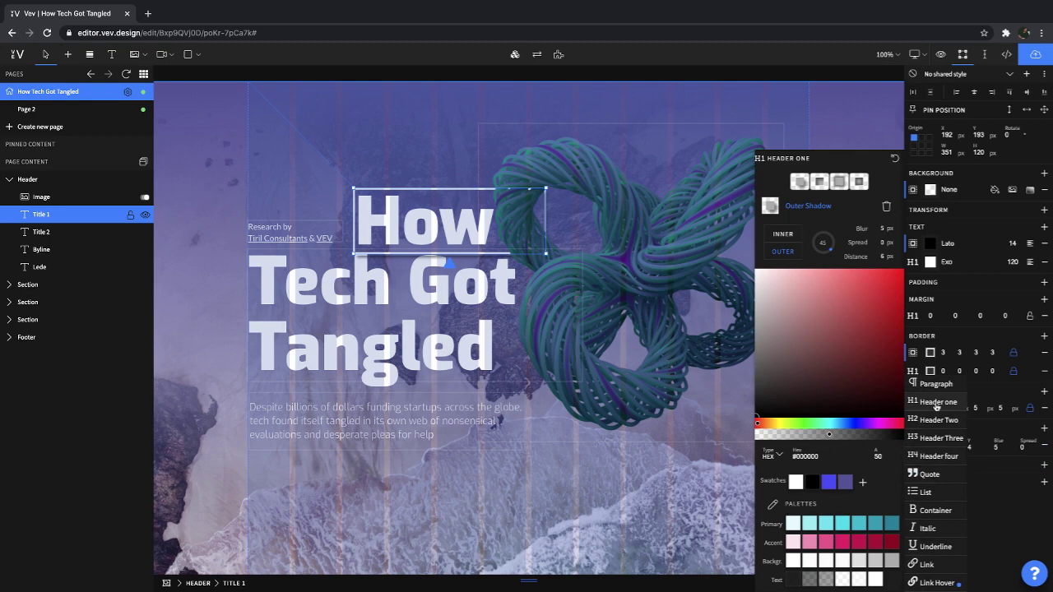
Step: Apply the Header one text shadow, then delete the title's box shadow, border and border radius
click(548, 354)
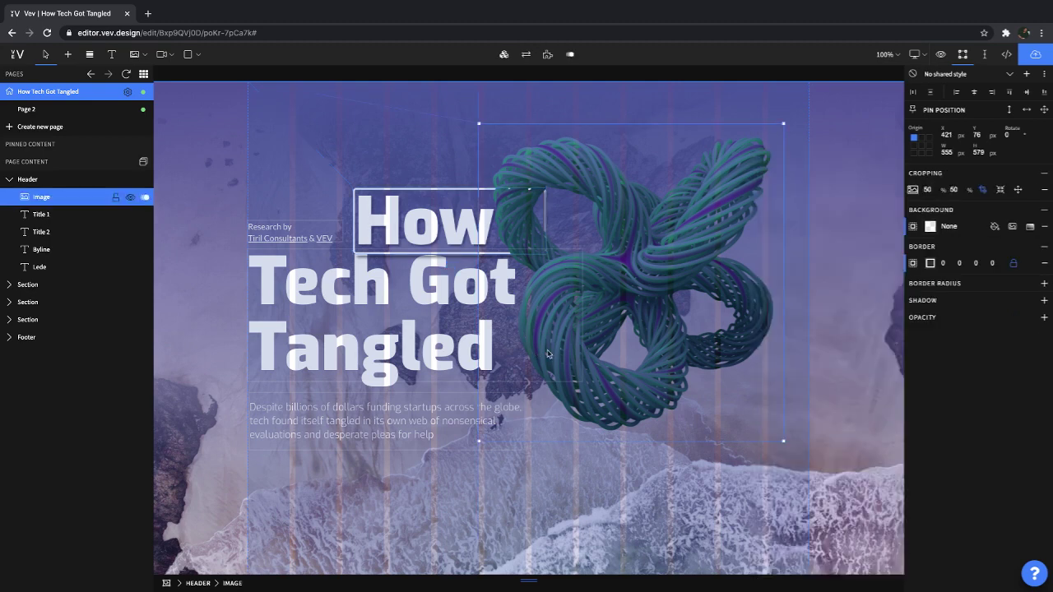
click(431, 226)
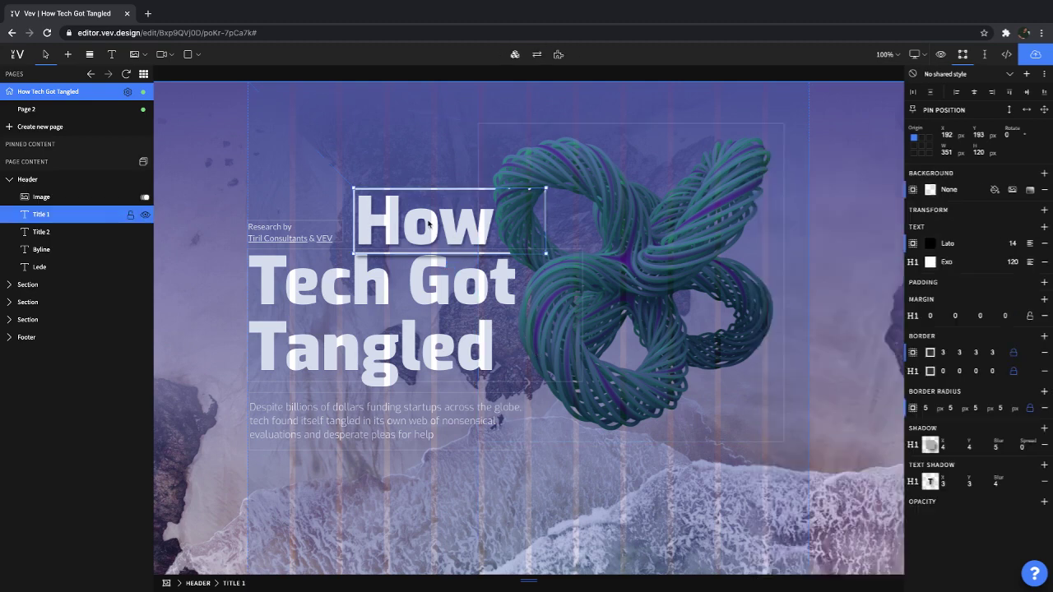
click(1044, 445)
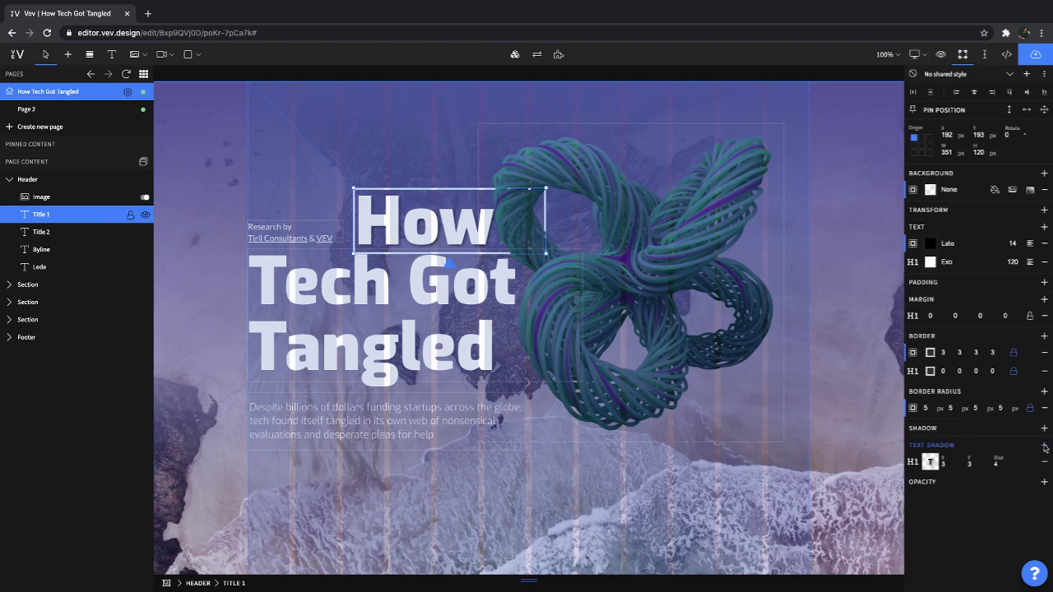
click(1044, 352)
click(1044, 408)
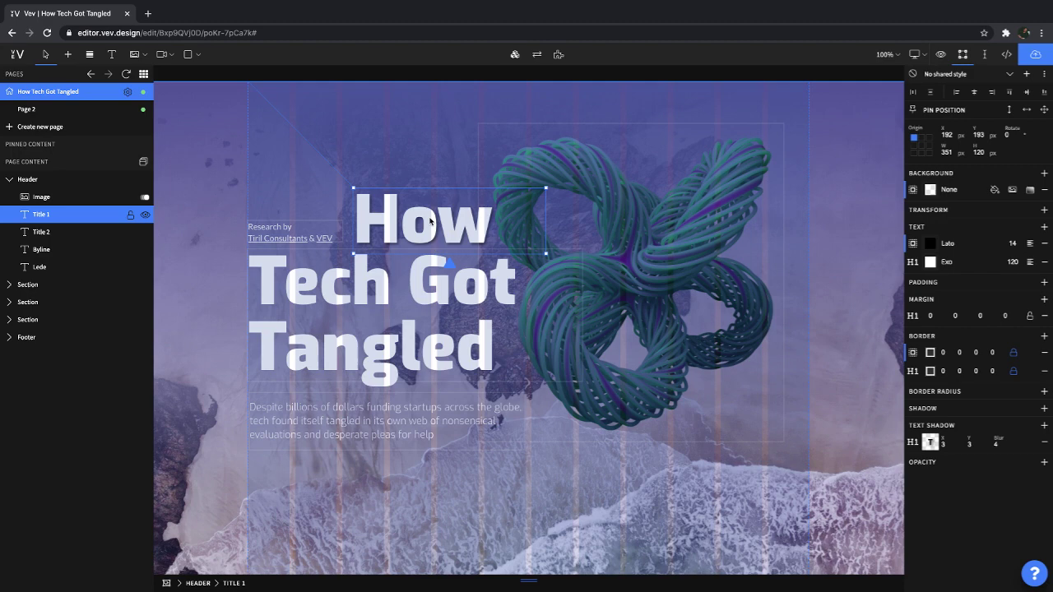
Step: Create a shared style named 'tech-style' from the 'How' title's styling
click(1026, 74)
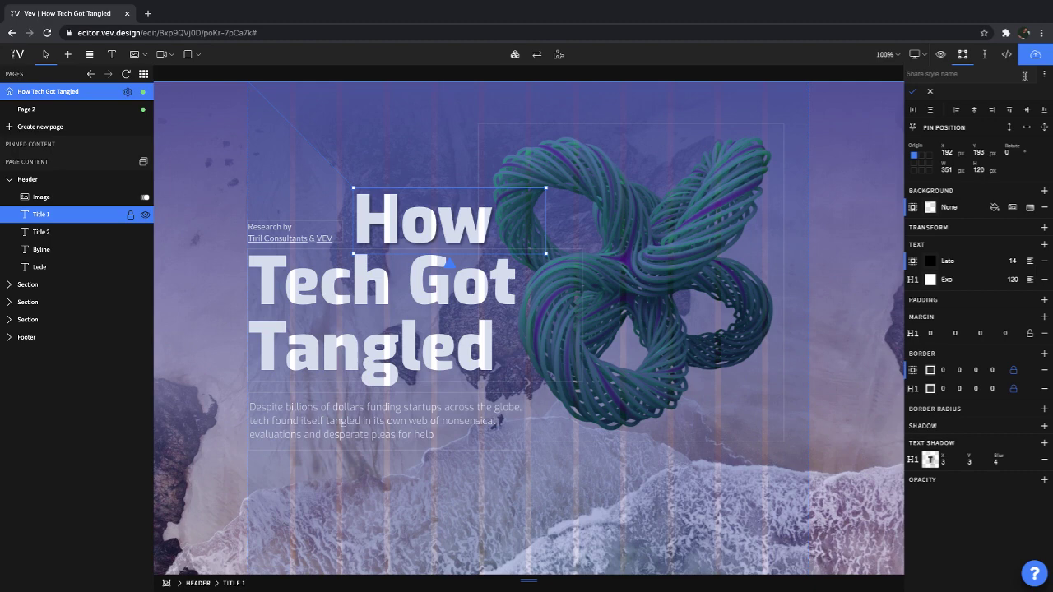
text(tech-style)
click(912, 91)
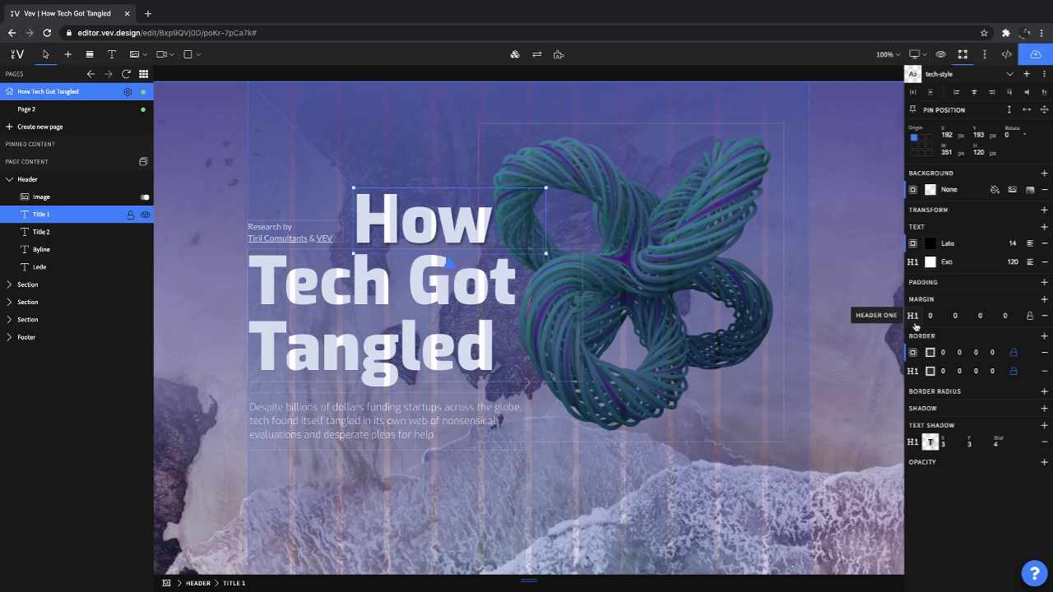
Step: Assign the 'tech-style' shared style to the 'Tech Got Tangled' title
click(343, 293)
click(952, 75)
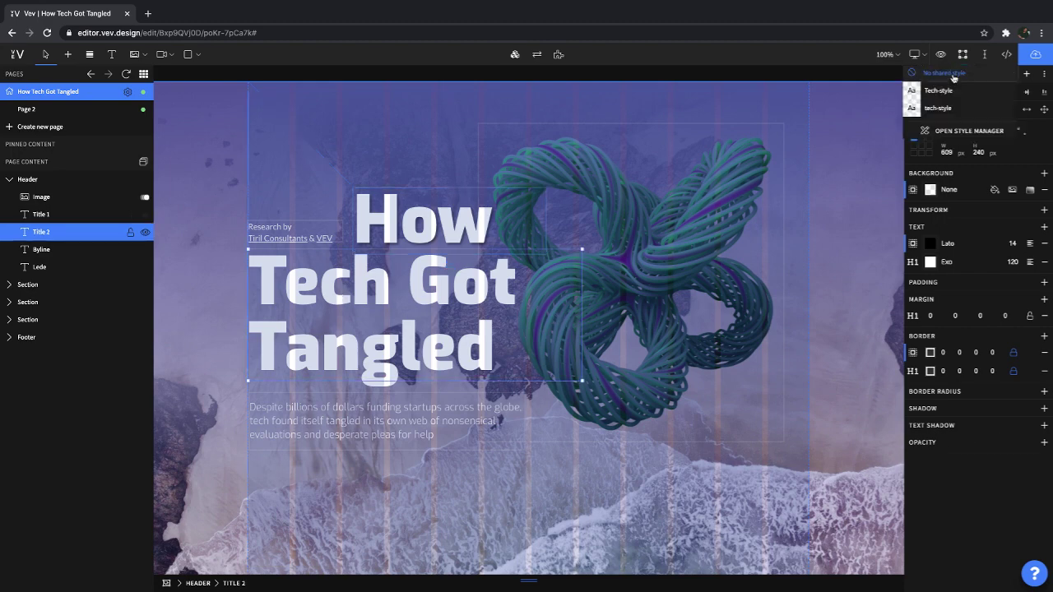
click(950, 108)
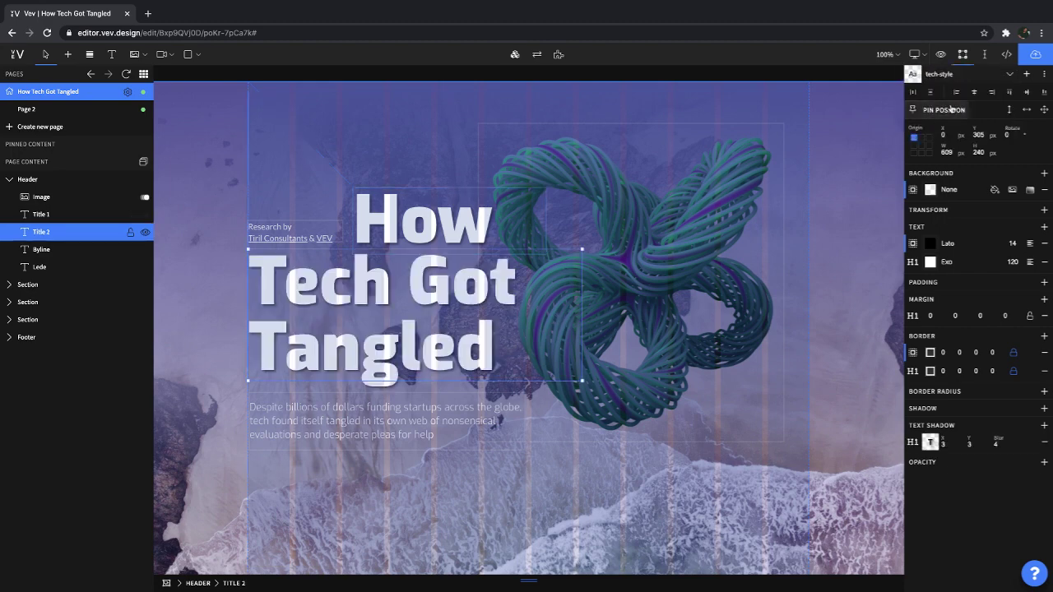
key(Escape)
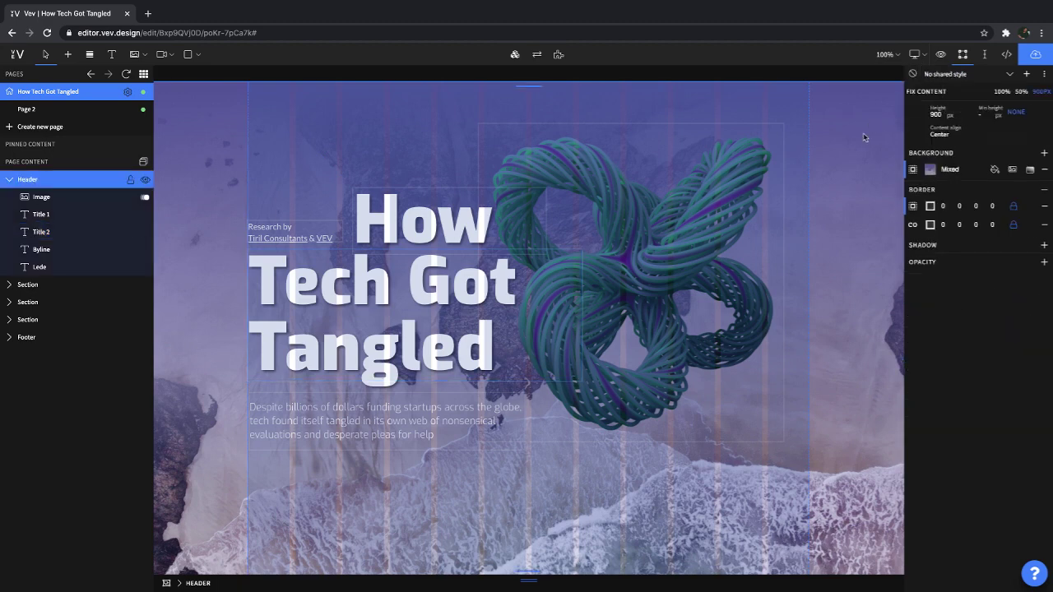
click(407, 314)
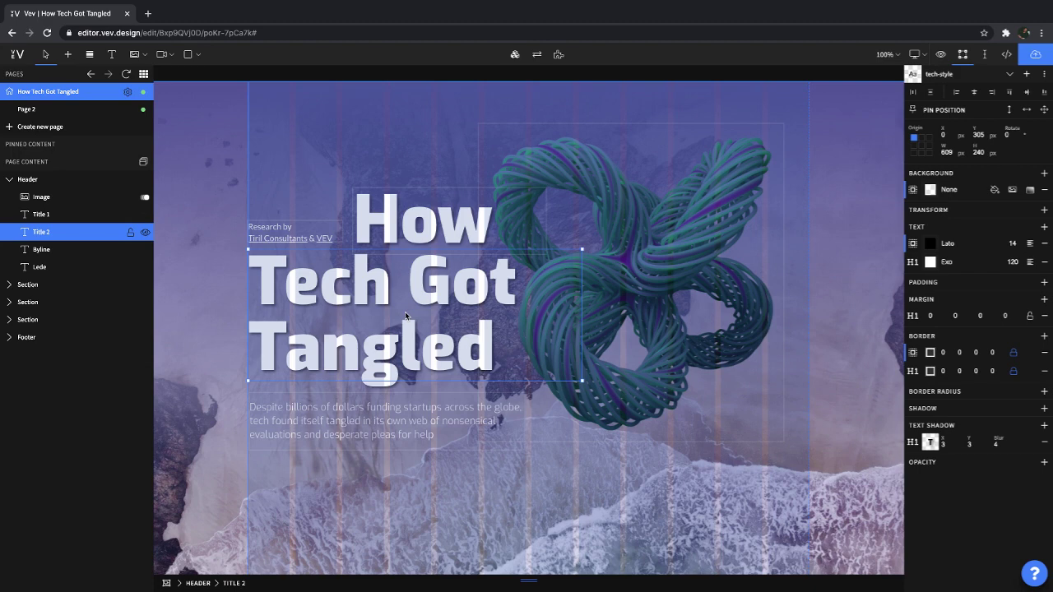
click(838, 303)
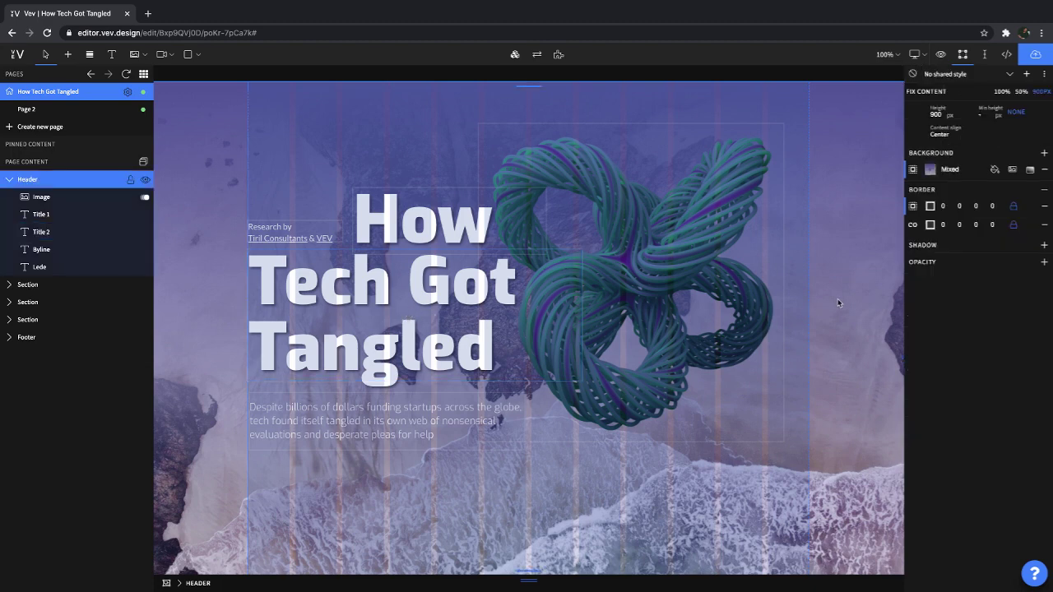